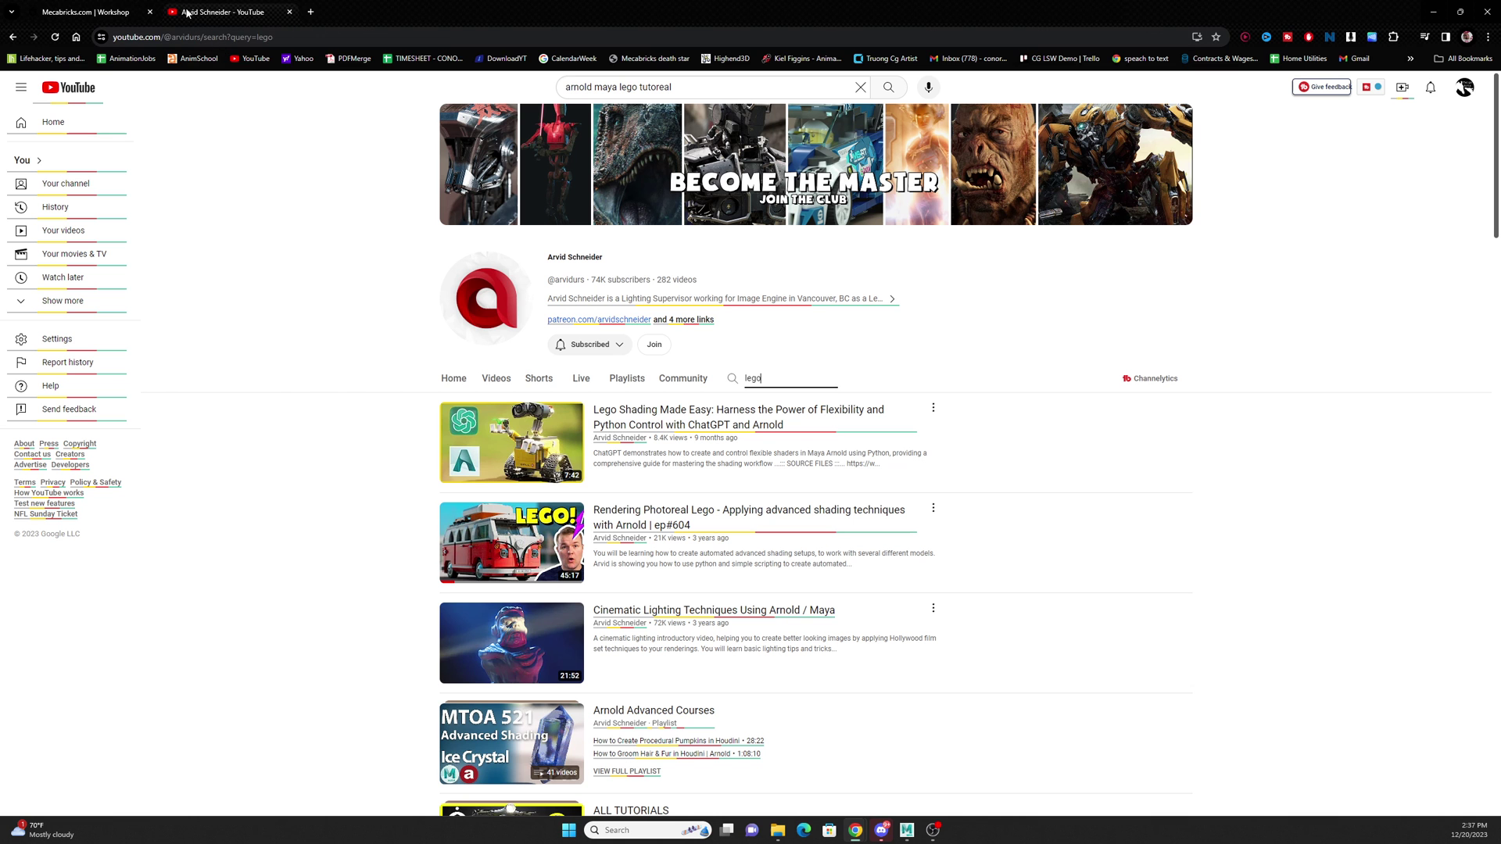
Switch to the Mecabricks workshop and open the export settings for the Darth Maul minifigure model
left_click(85, 13)
right_click_drag(467, 472, 629, 438)
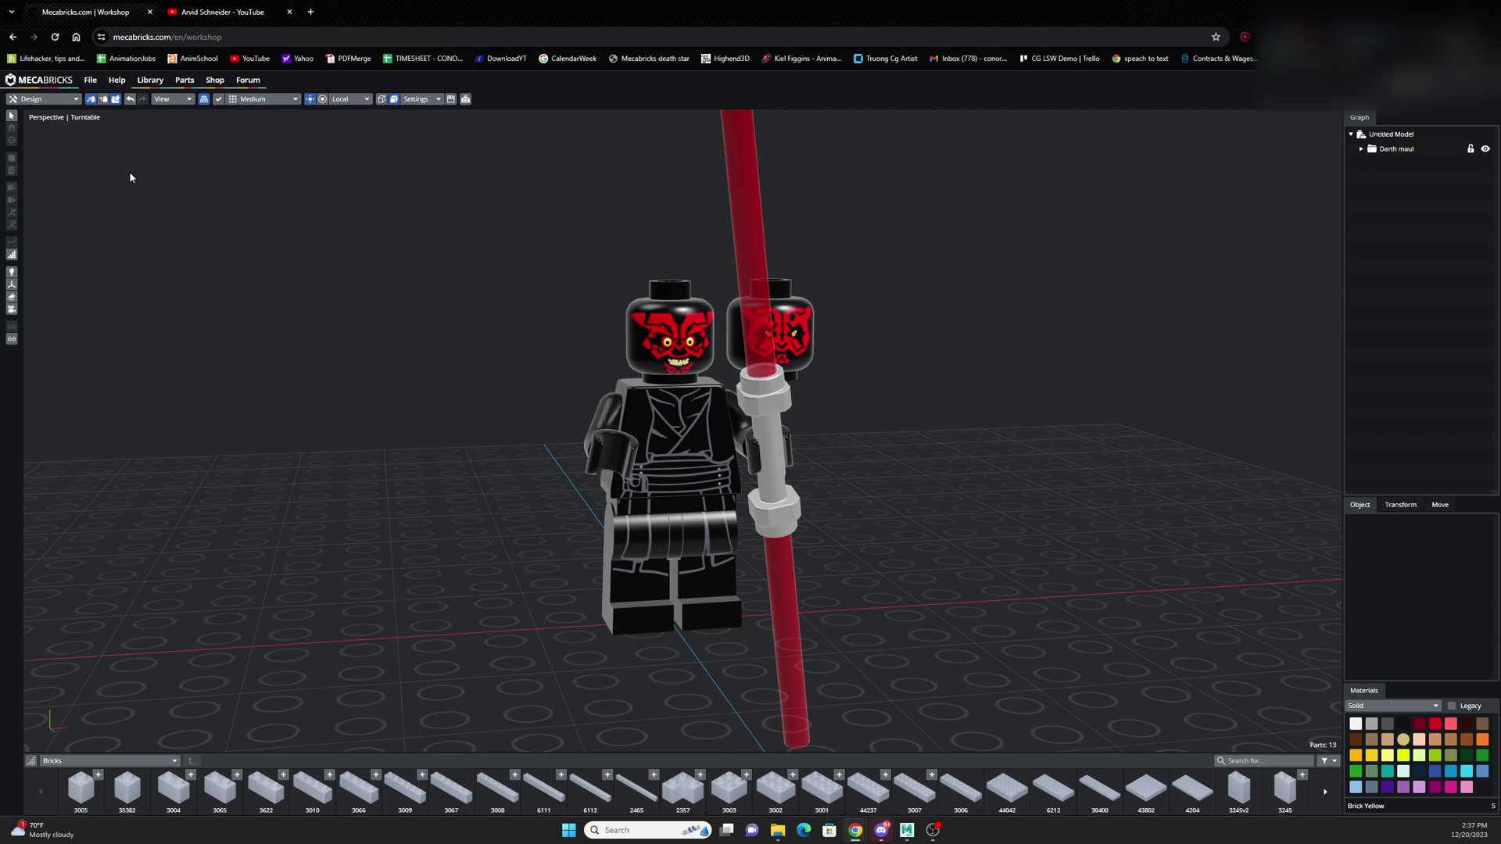
left_click(90, 80)
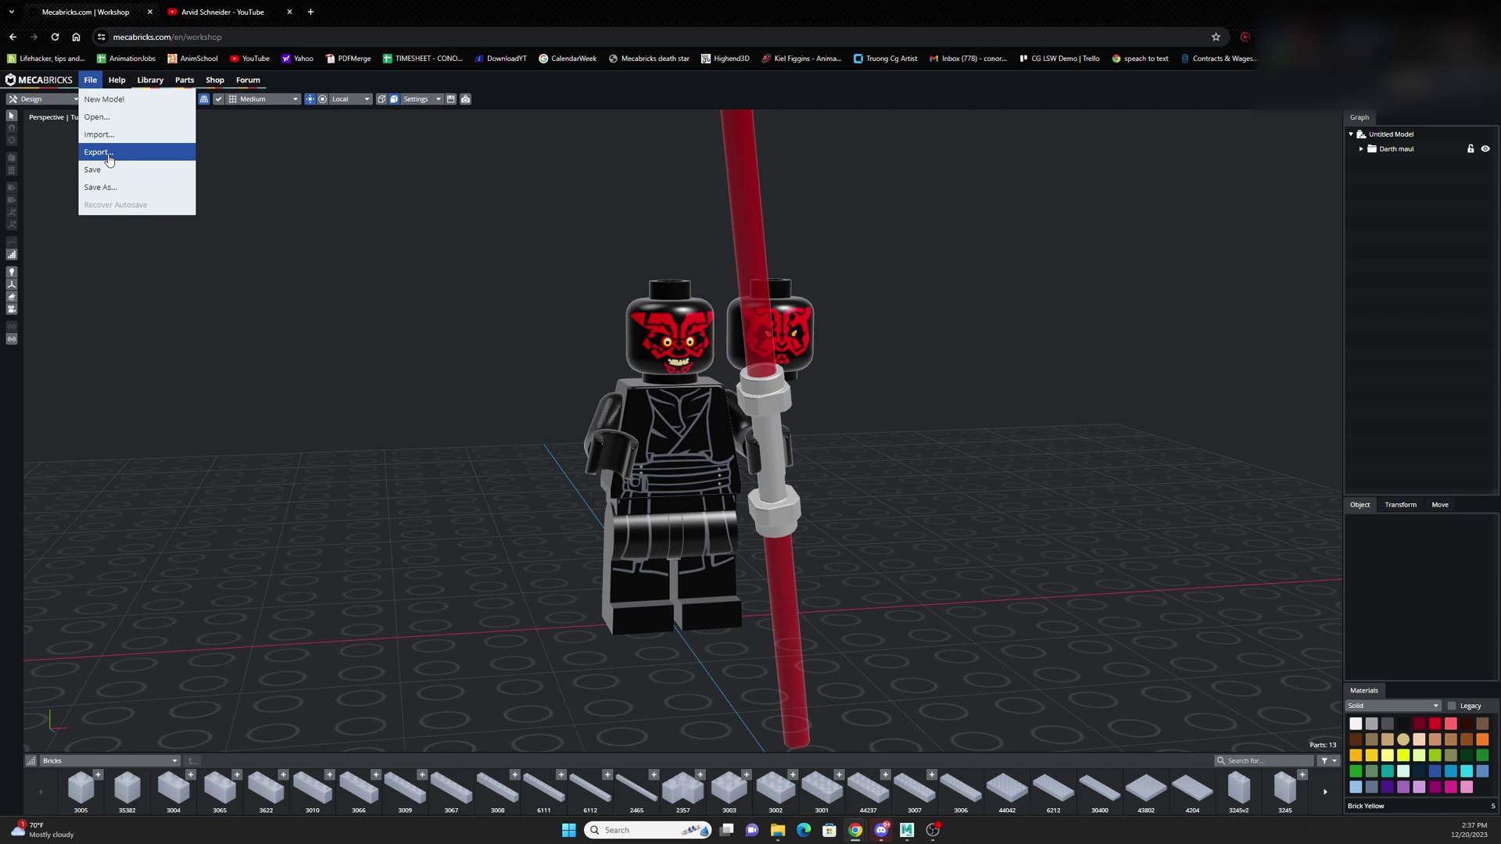
left_click(97, 150)
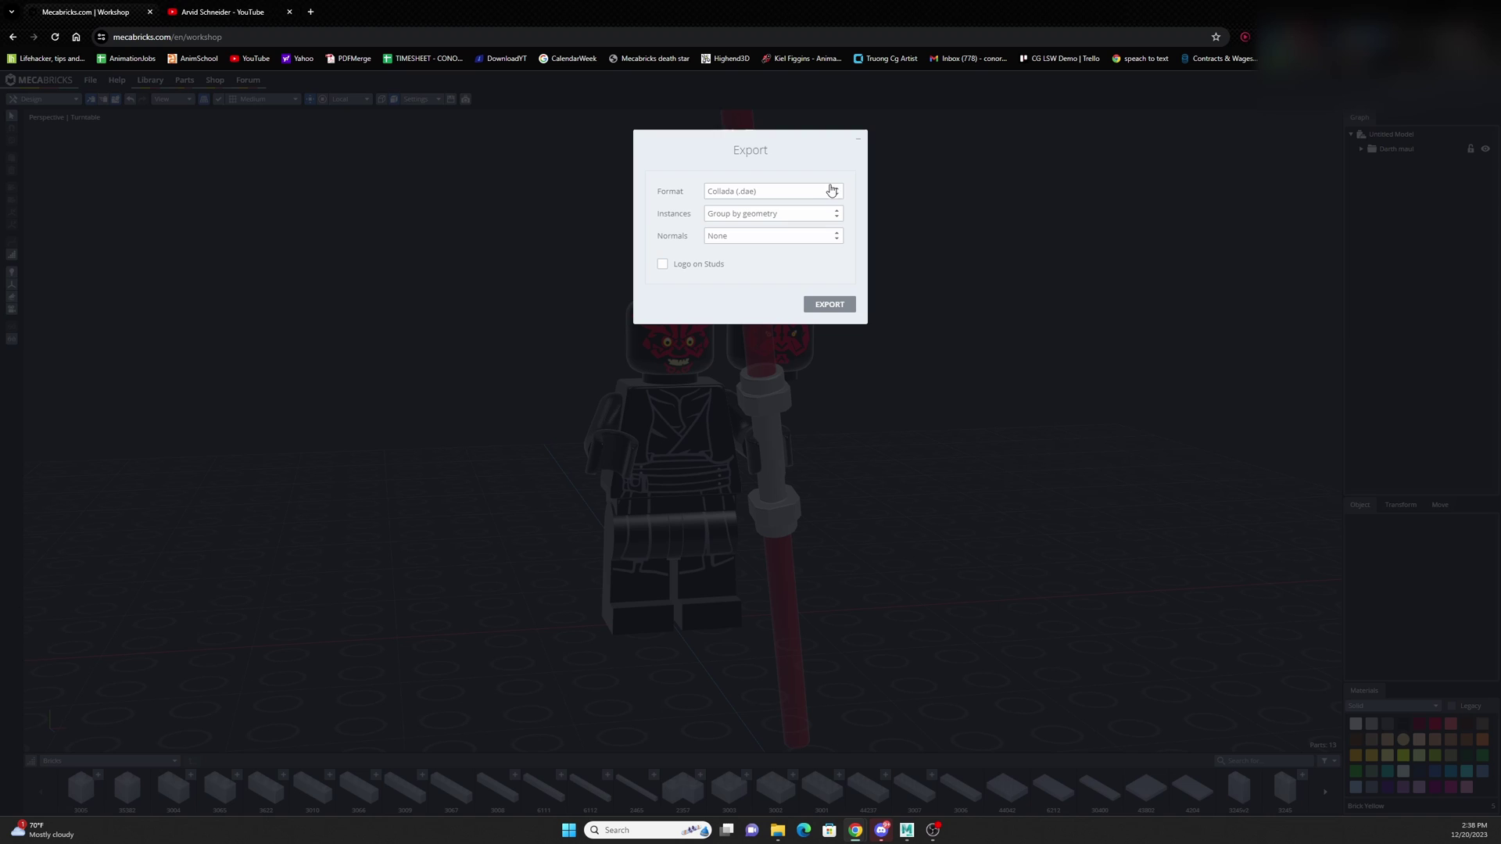
Set the model's export format to Collada (.dae)
left_click(832, 190)
left_click(782, 212)
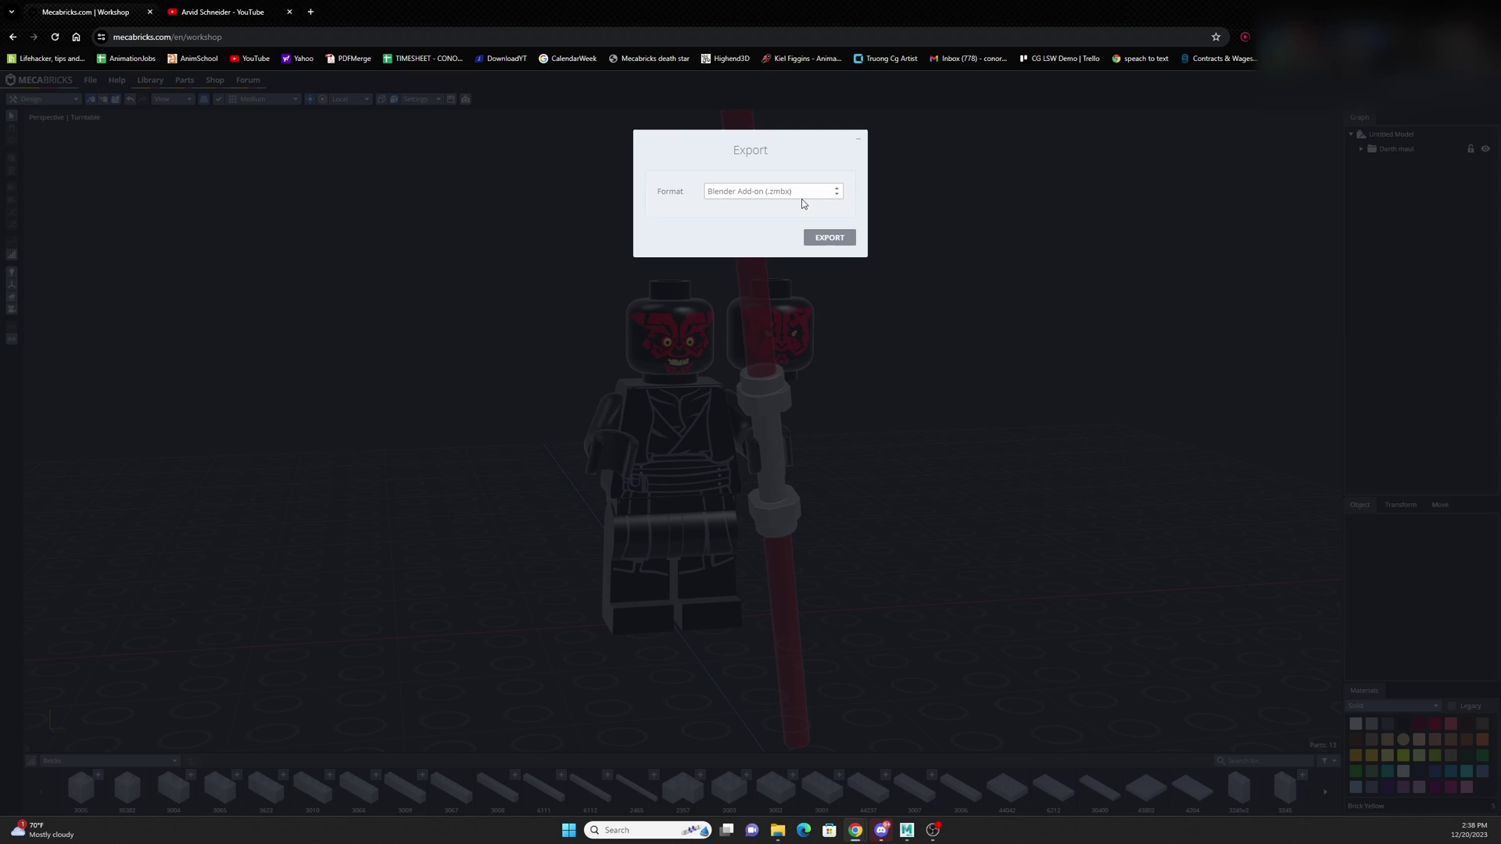
left_click(836, 191)
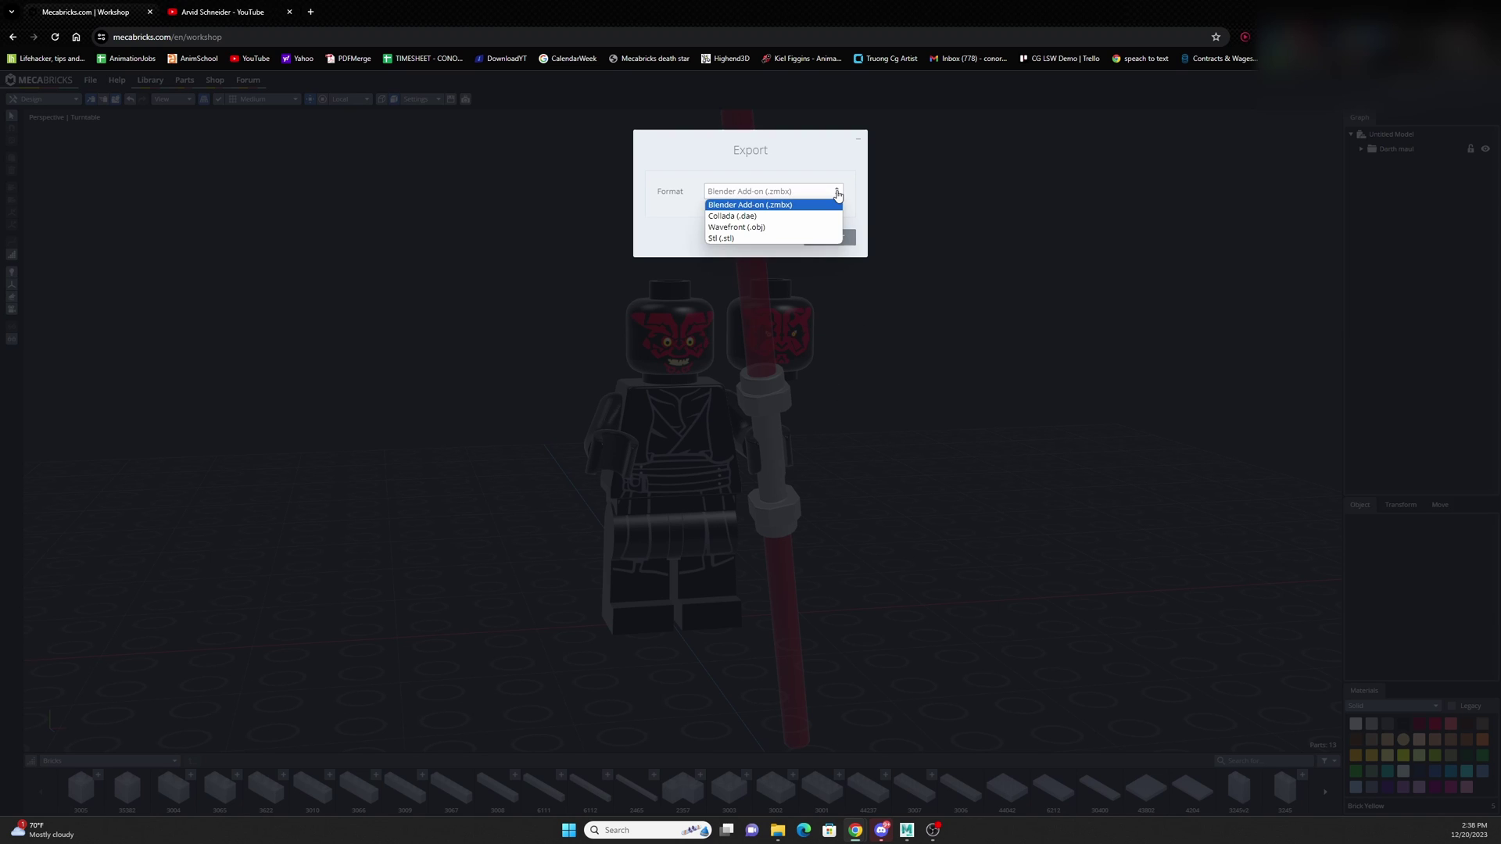
left_click(763, 215)
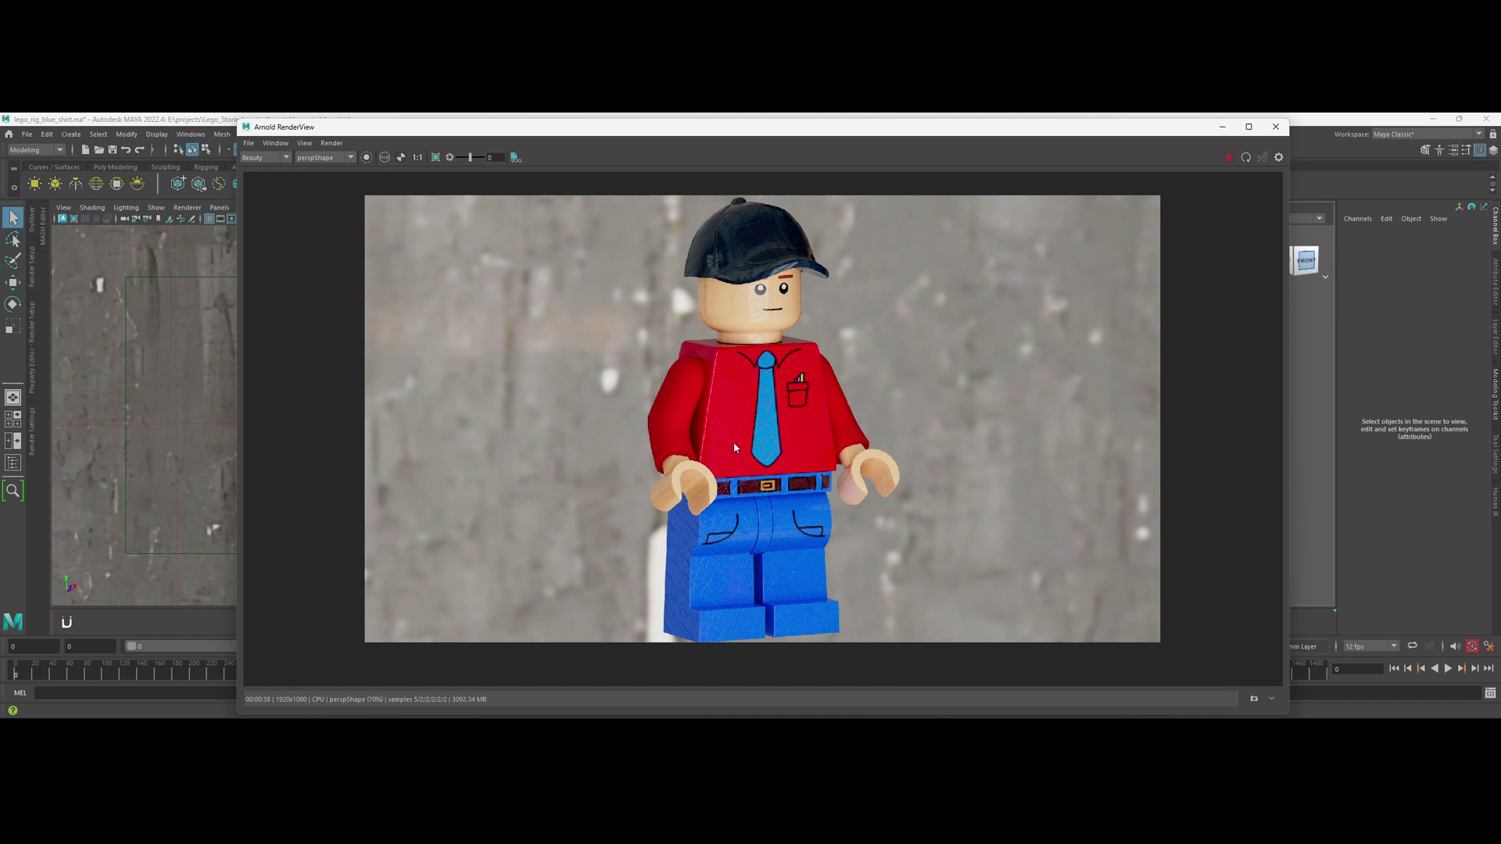
Examine the surface scratches and printed details on the minifigure's red torso in the Arnold render
scroll(776, 452, "up", 5)
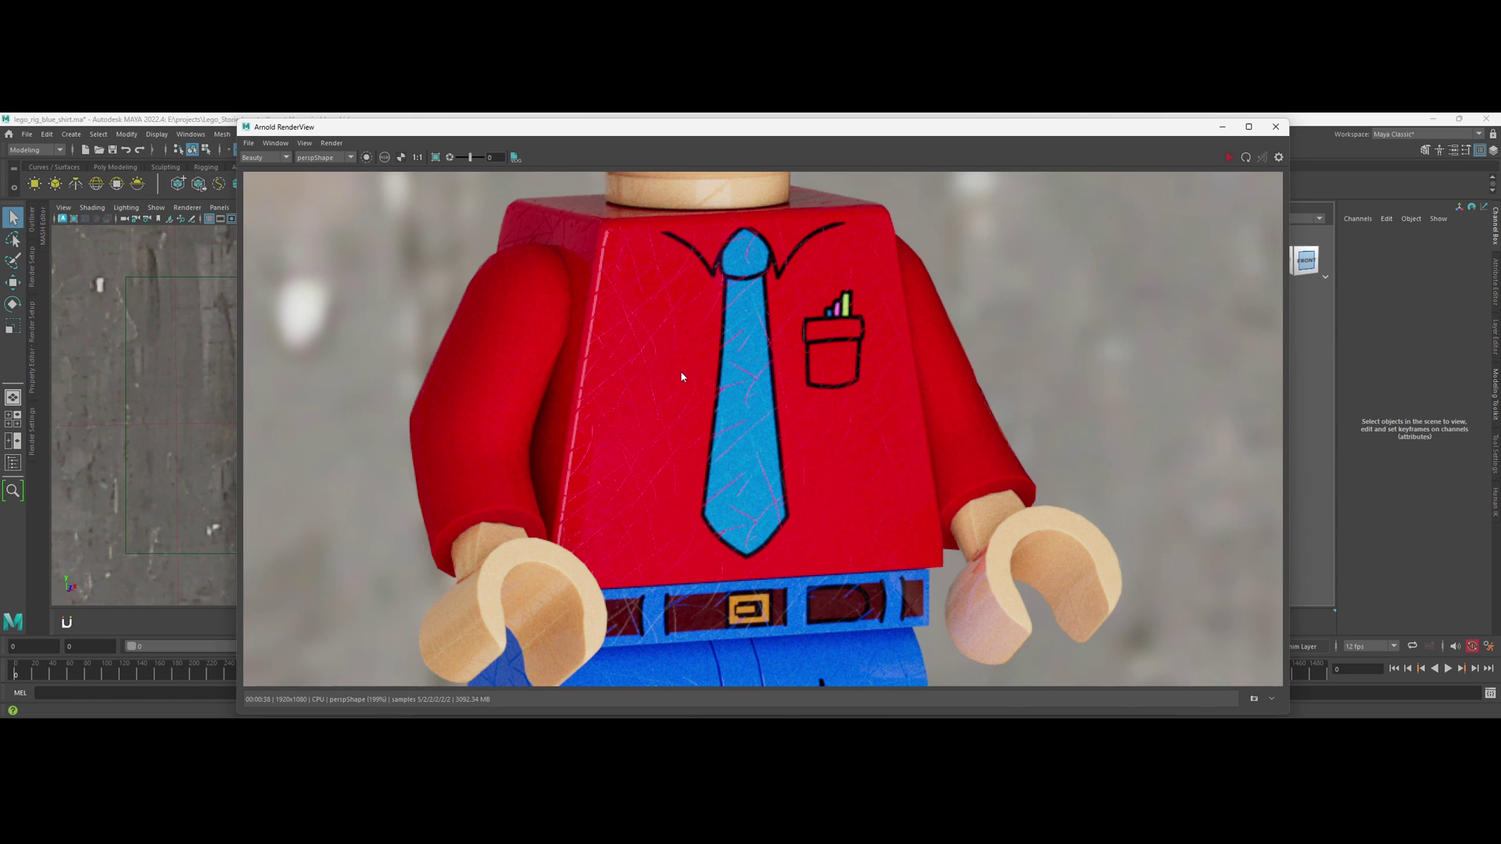
scroll(758, 268, "down", 5)
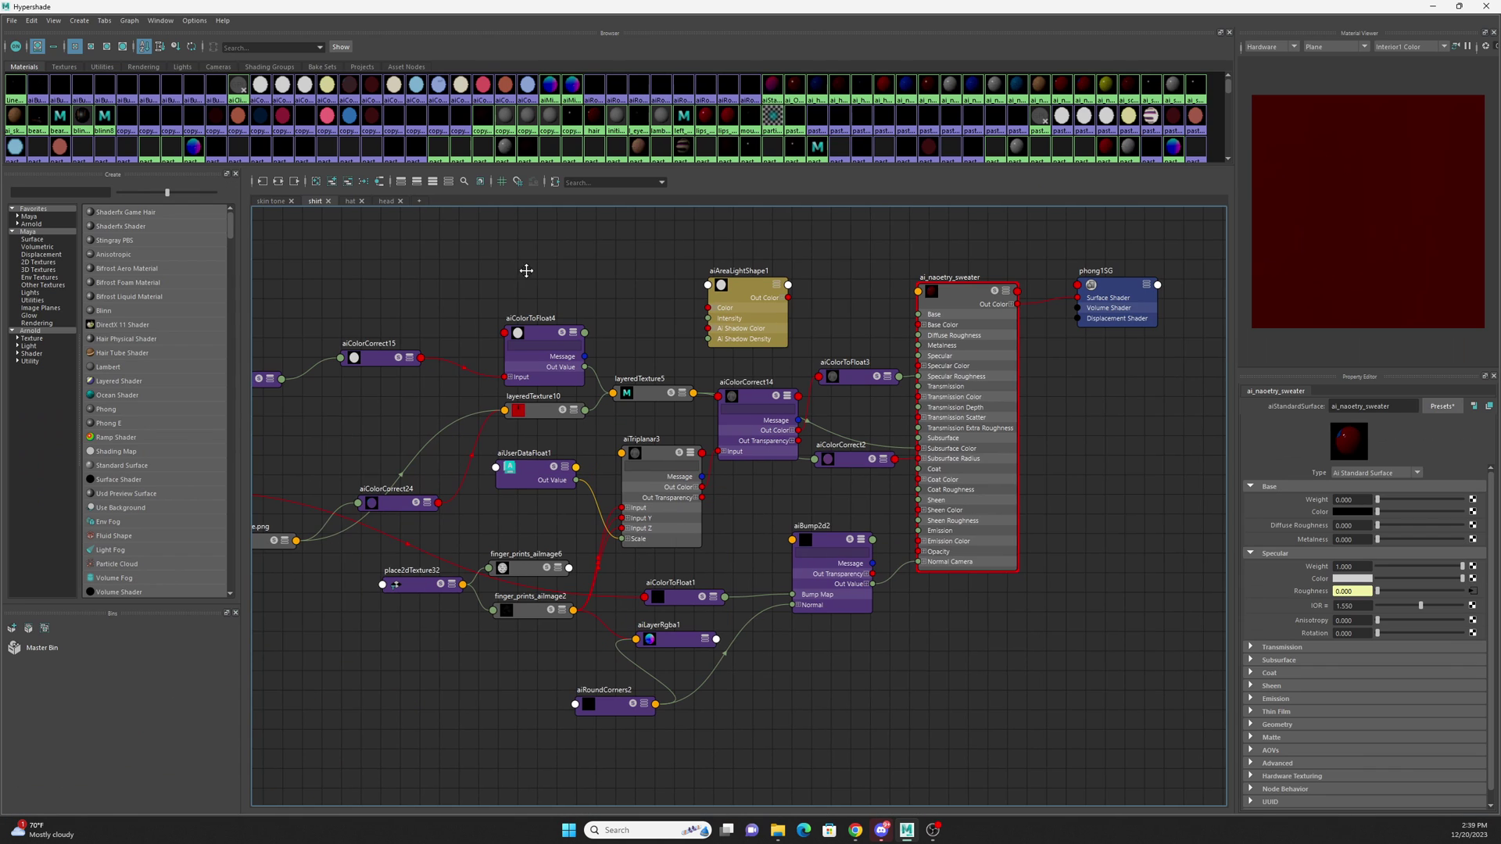
Expand the layeredTexture5 node in the shirt network and inspect the aiColorCorrect24 and layeredTexture10 nodes
middle_click_drag(519, 268, 602, 261, "alt")
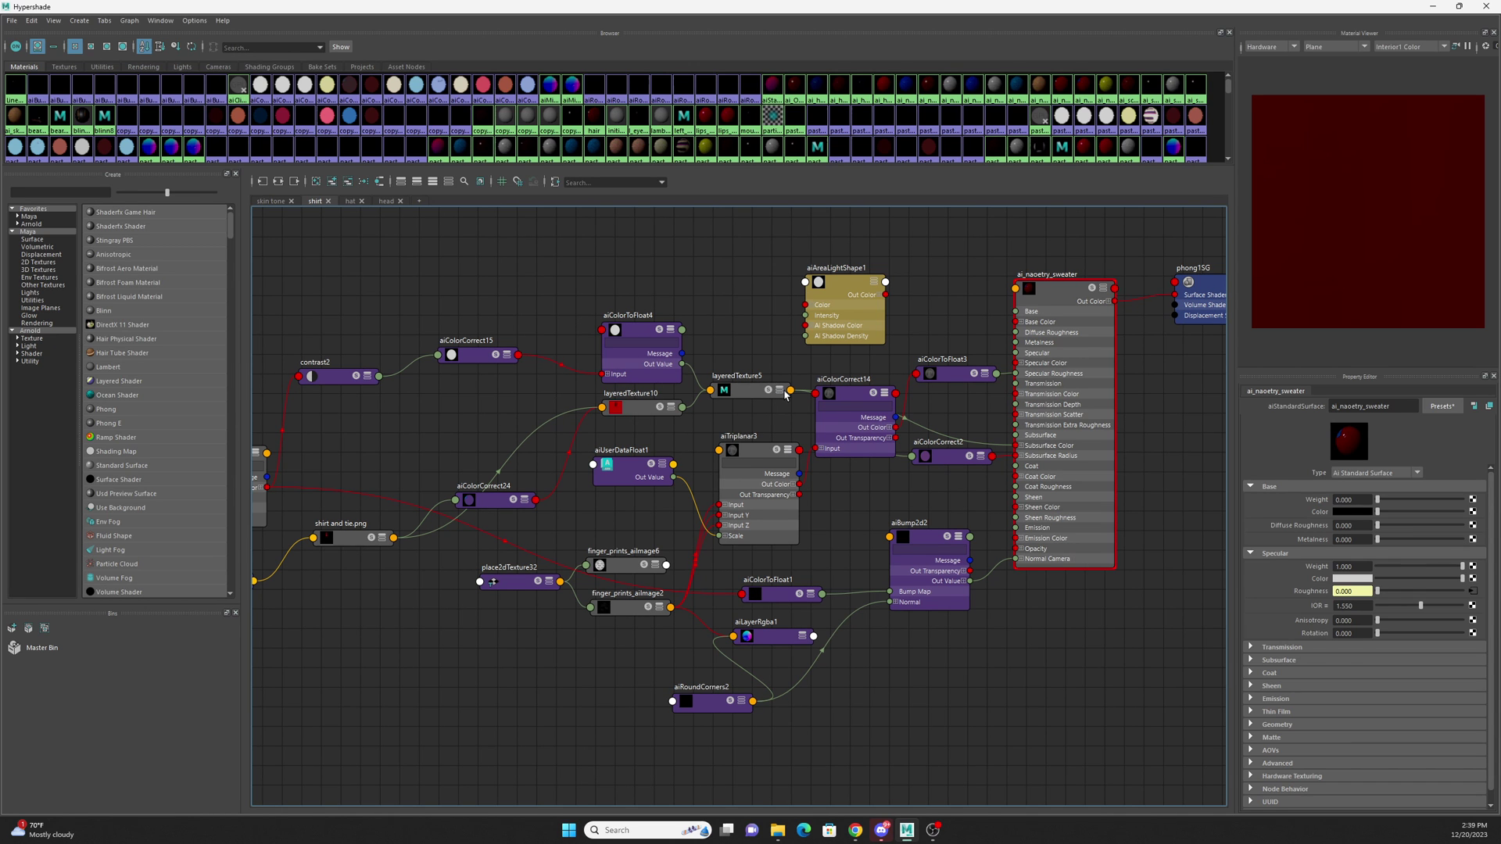
left_click(782, 395)
left_click(497, 500)
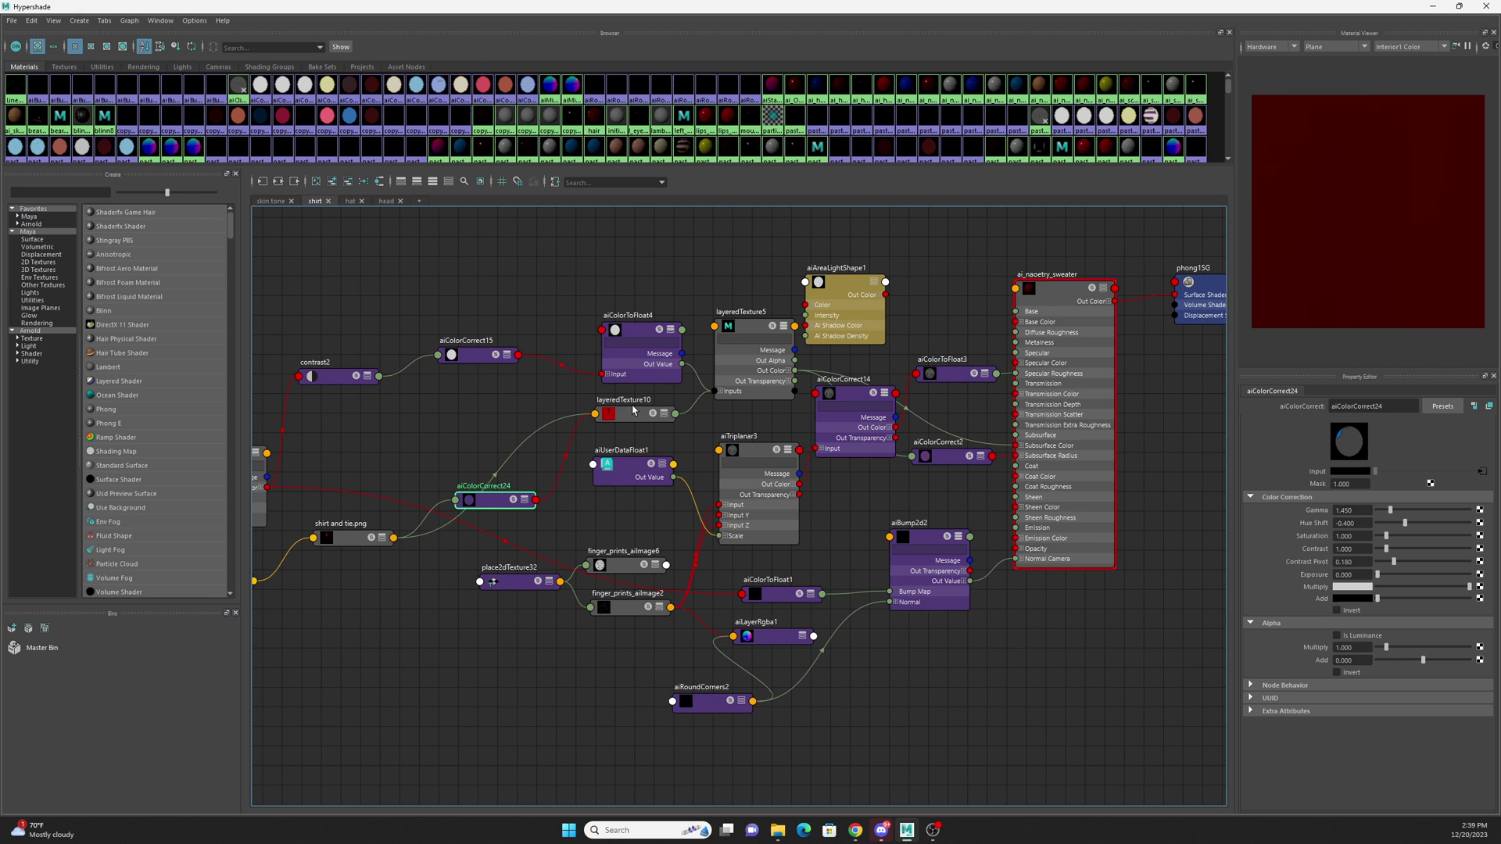
left_click(612, 415)
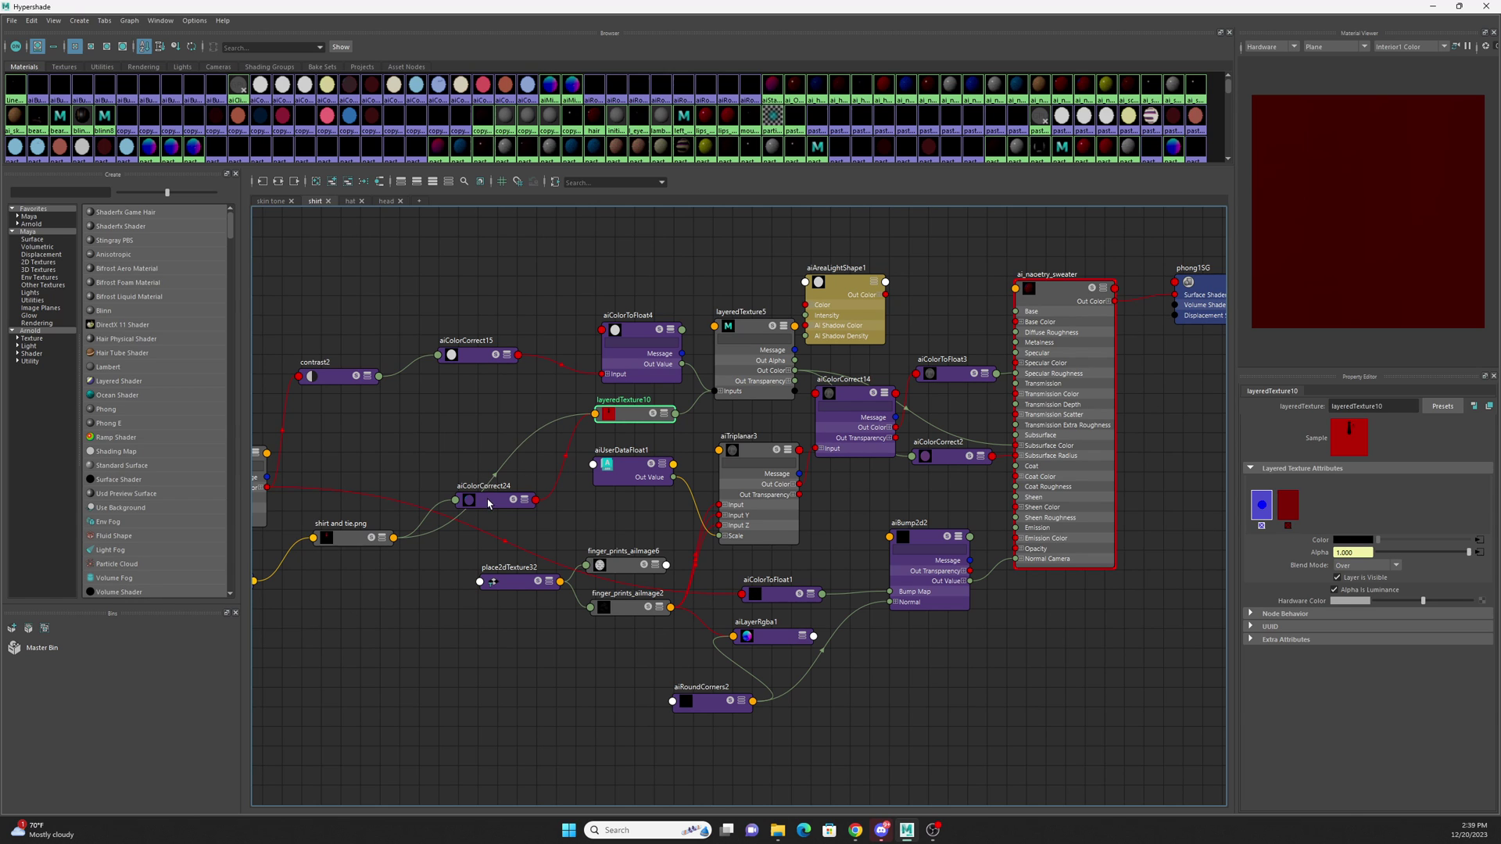
Move the aiColorCorrect24 and shirt and tie.png nodes higher in the shirt shader graph
left_click_drag(491, 501, 494, 410)
left_click_drag(366, 554, 363, 481)
left_click(502, 404)
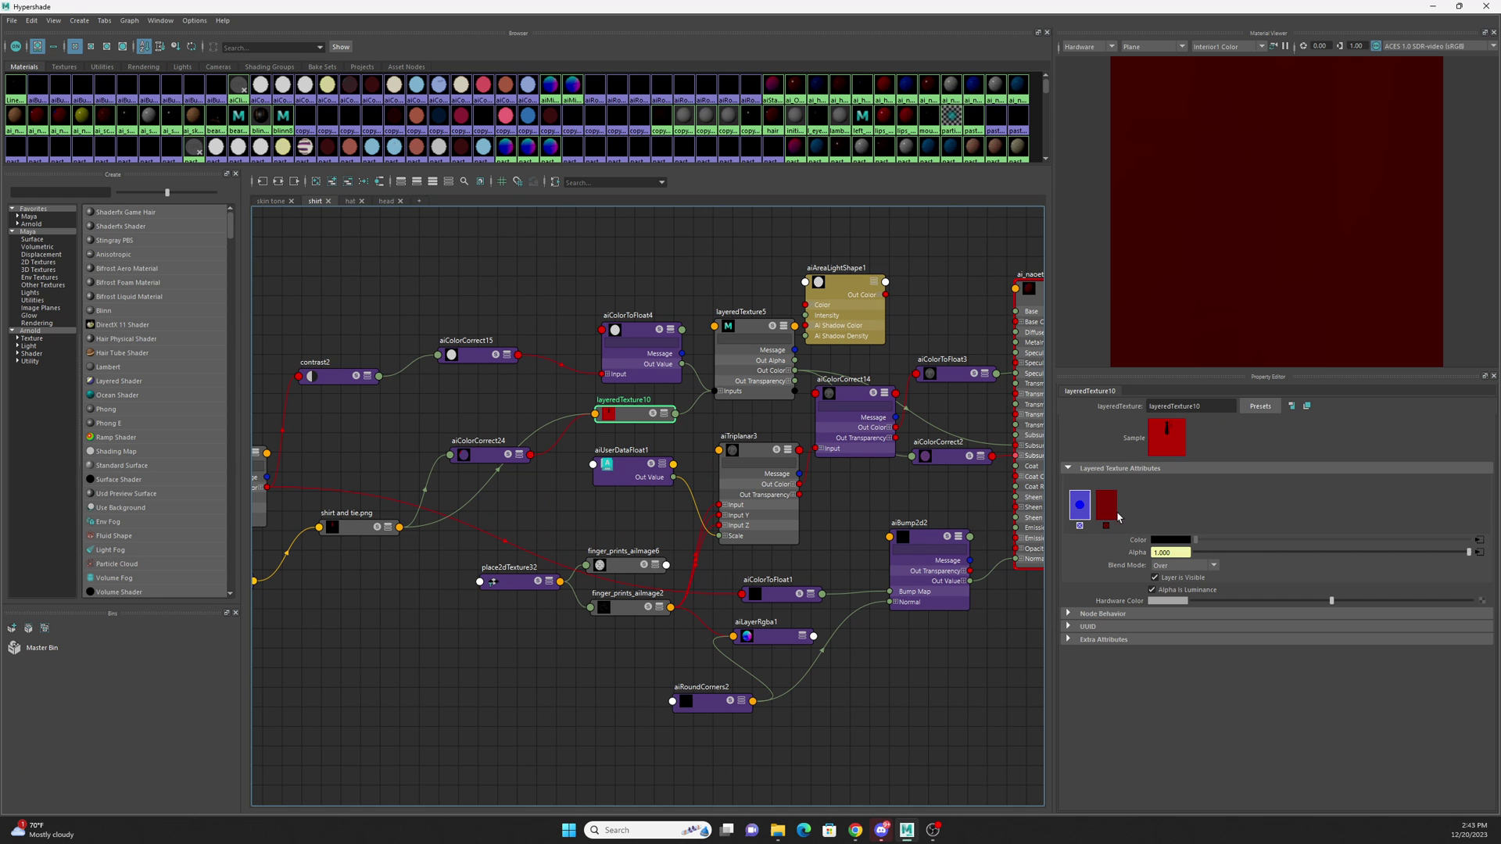
Change the solid red layer's color in layeredTexture10 to a dark blue for the shirt
left_click(1109, 507)
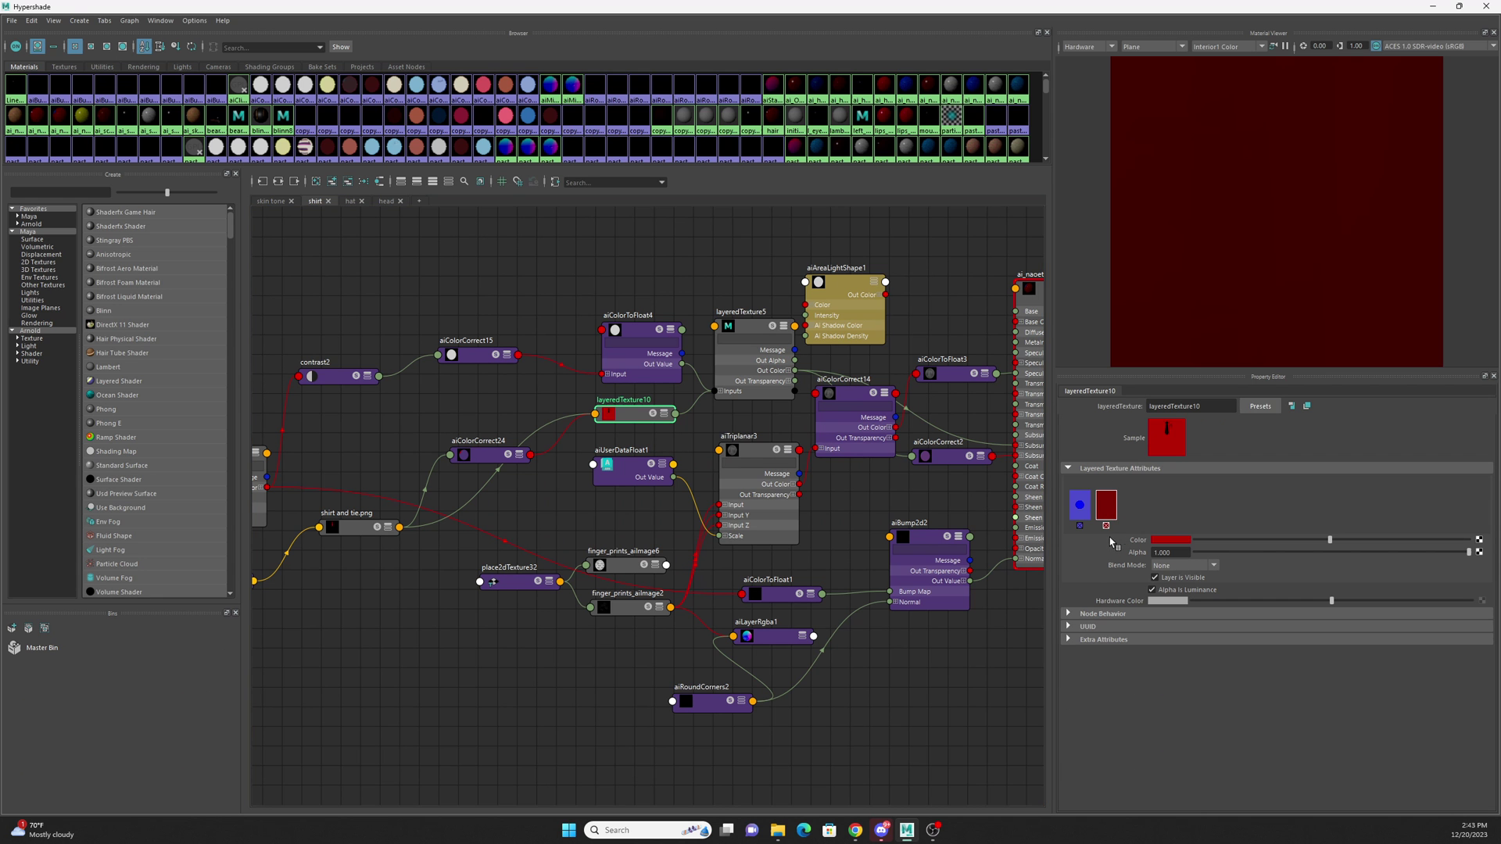
left_click(1175, 540)
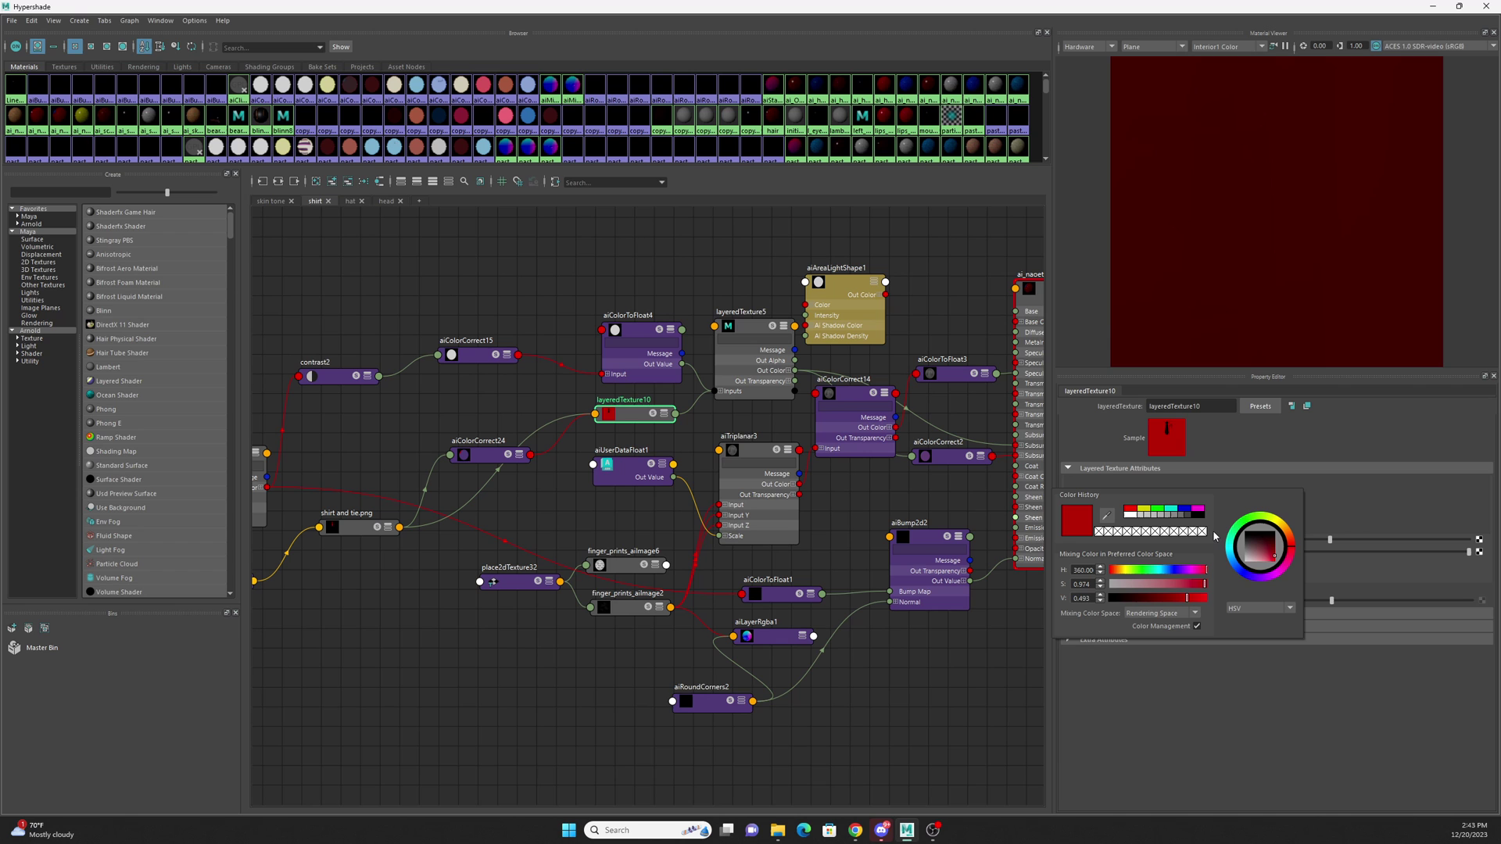
left_click(1186, 509)
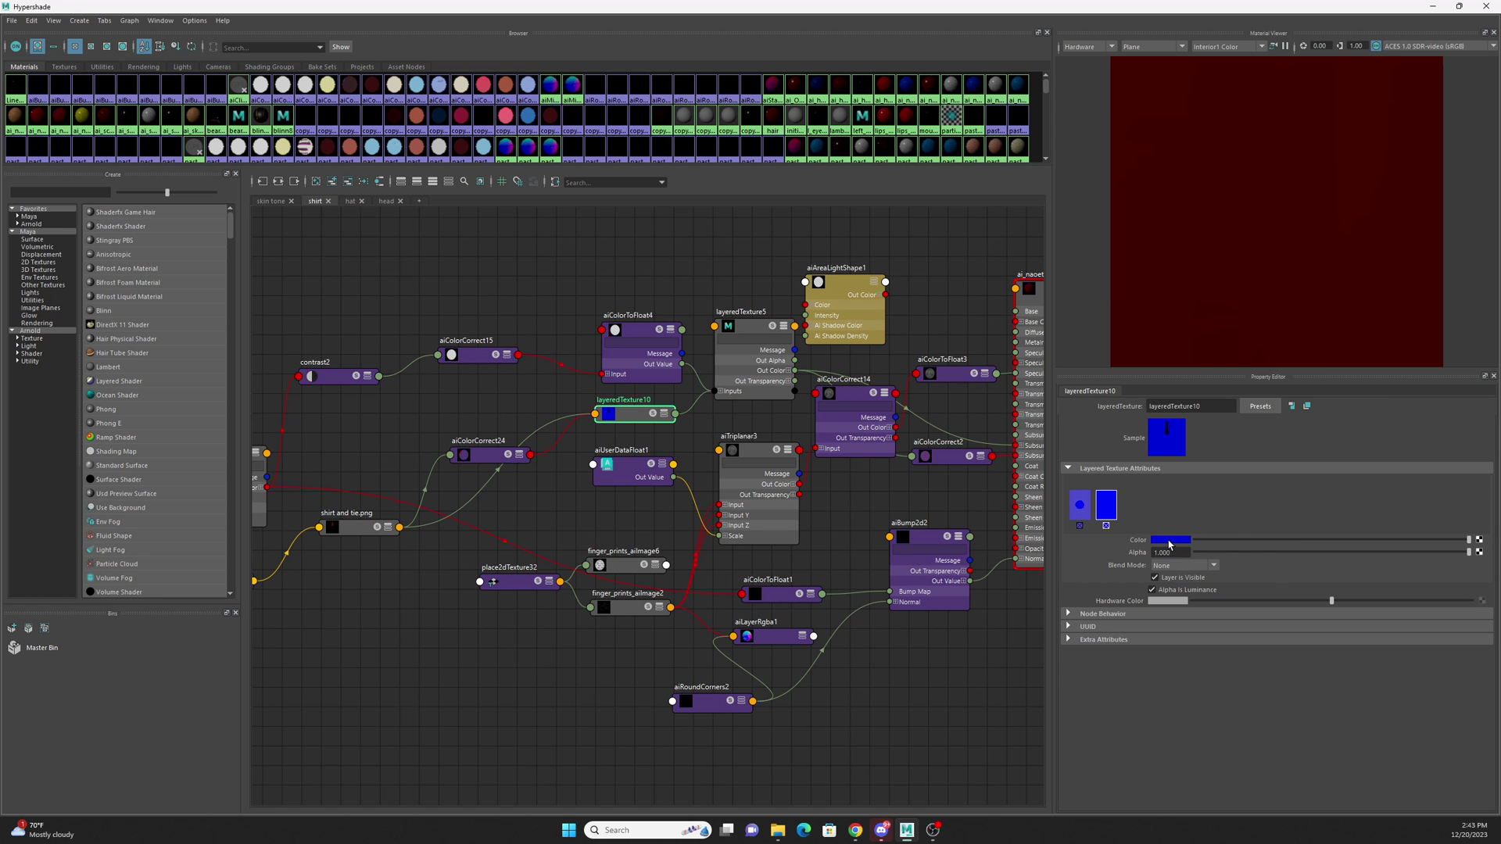
left_click(1170, 546)
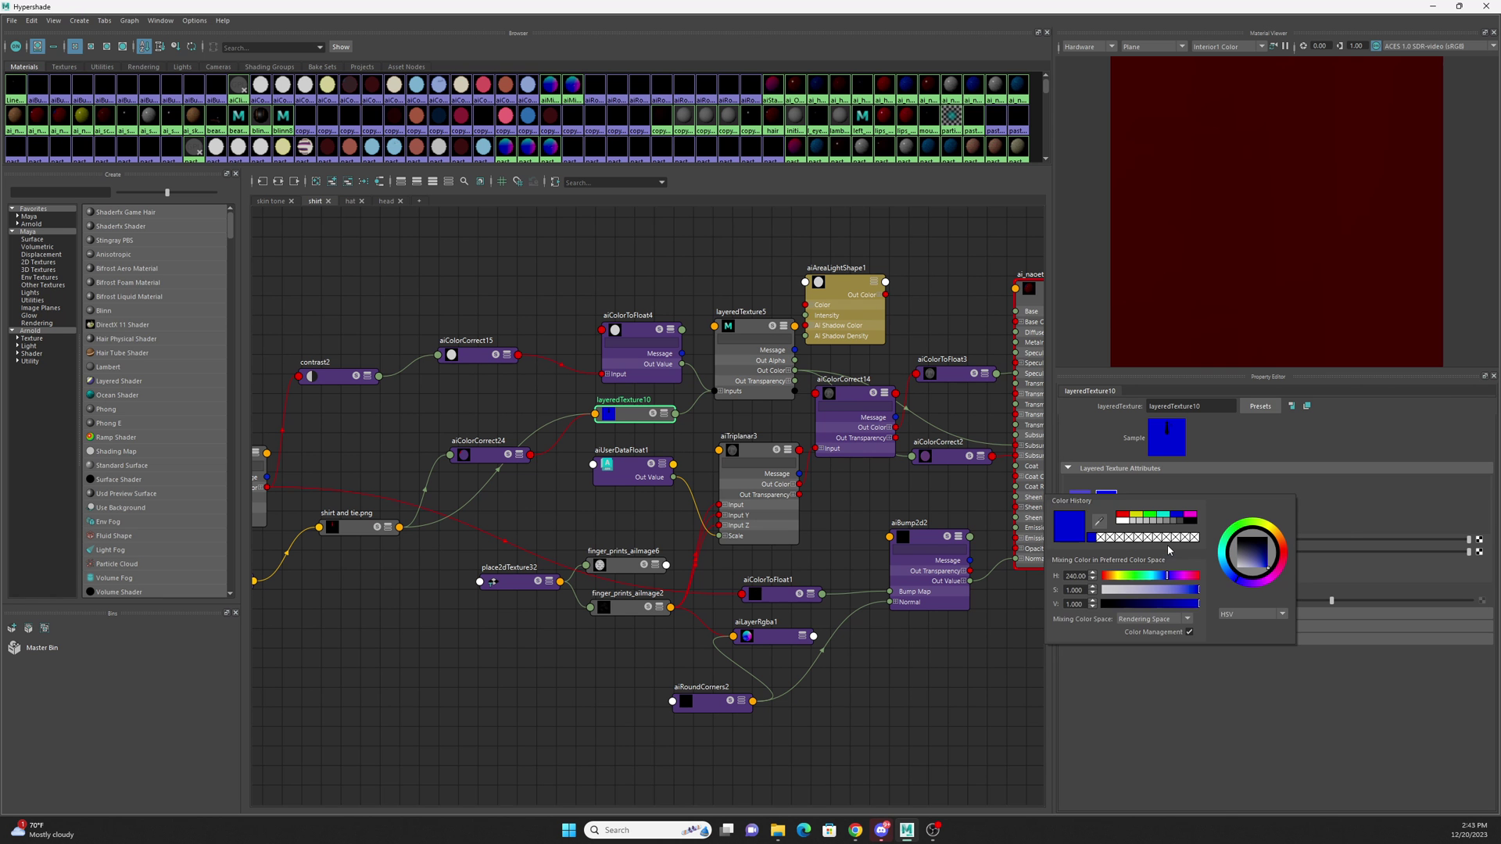
left_click(1230, 582)
left_click_drag(1262, 563, 1264, 564)
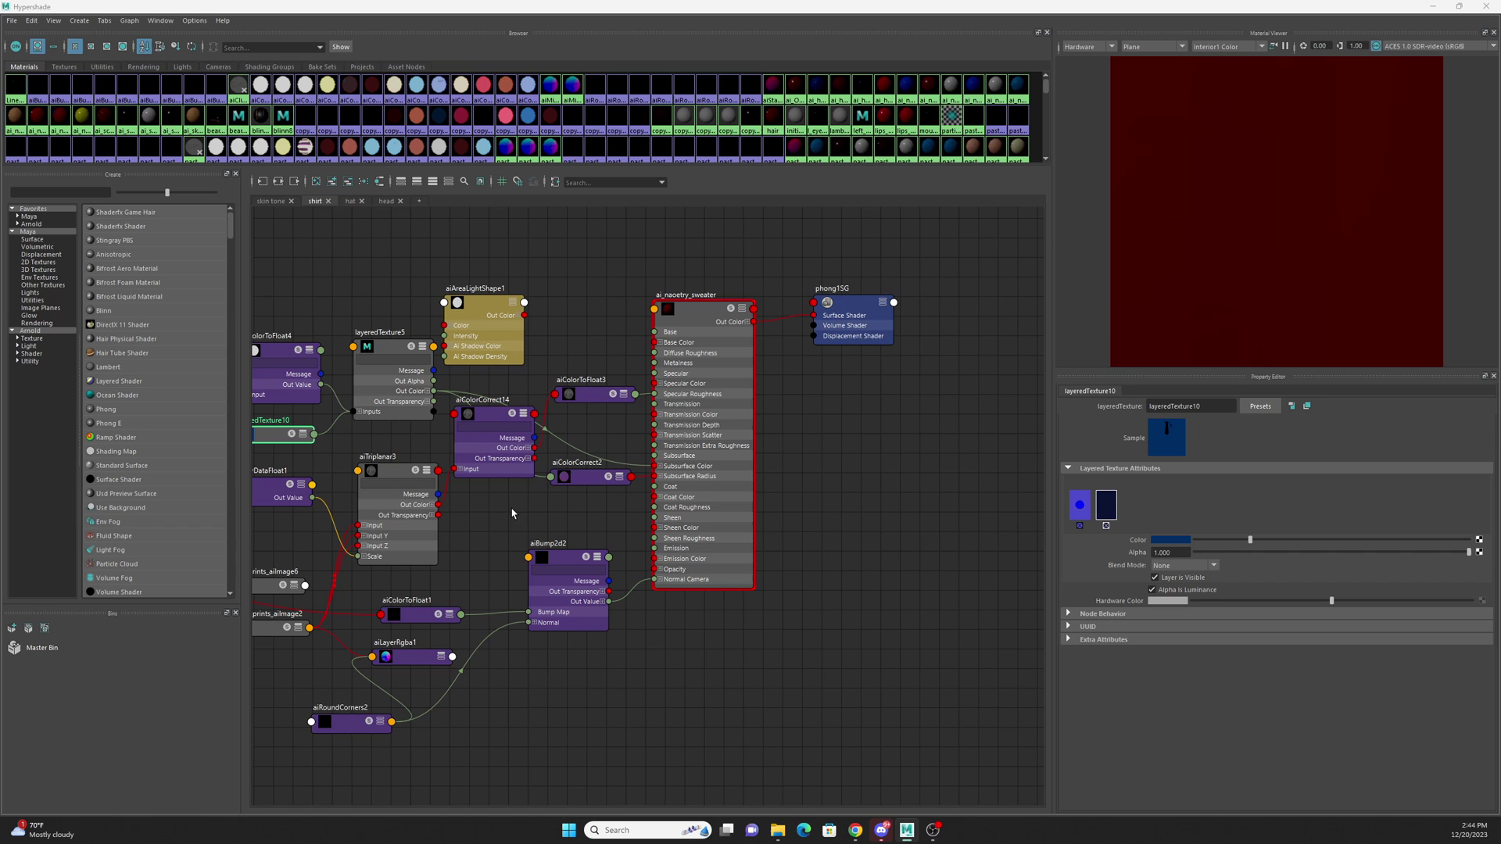
Collapse the aiColorCorrect6 node feeding the sleeves shader and reposition it and aiColorToFloat3 slightly lower in the graph
scroll(706, 469, "up", 2)
middle_click_drag(664, 469, 706, 469, "alt")
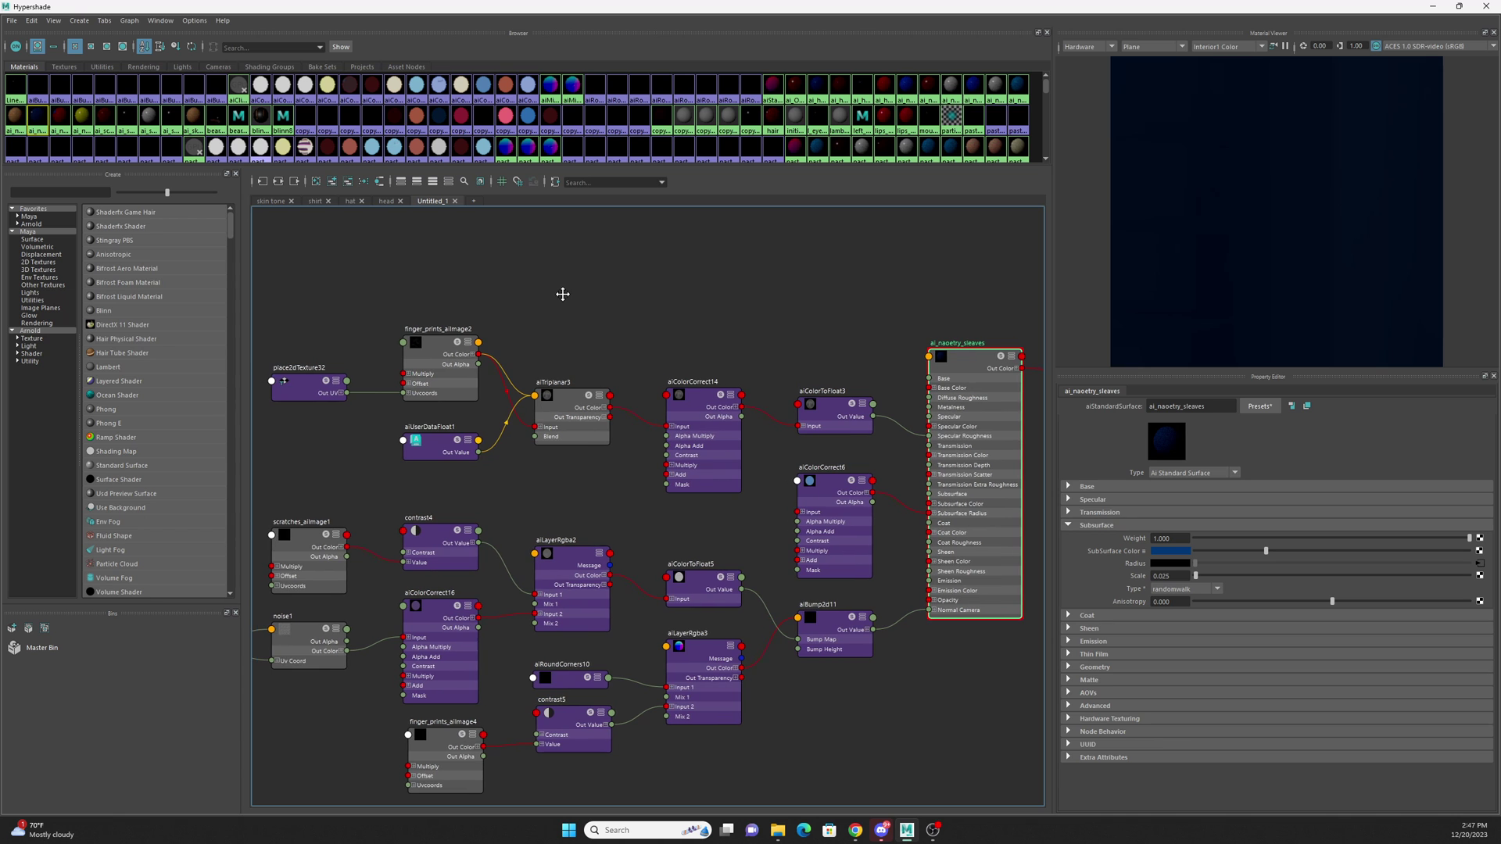
middle_click_drag(562, 294, 754, 284, "alt")
middle_click_drag(660, 289, 609, 537, "alt")
left_click(611, 477)
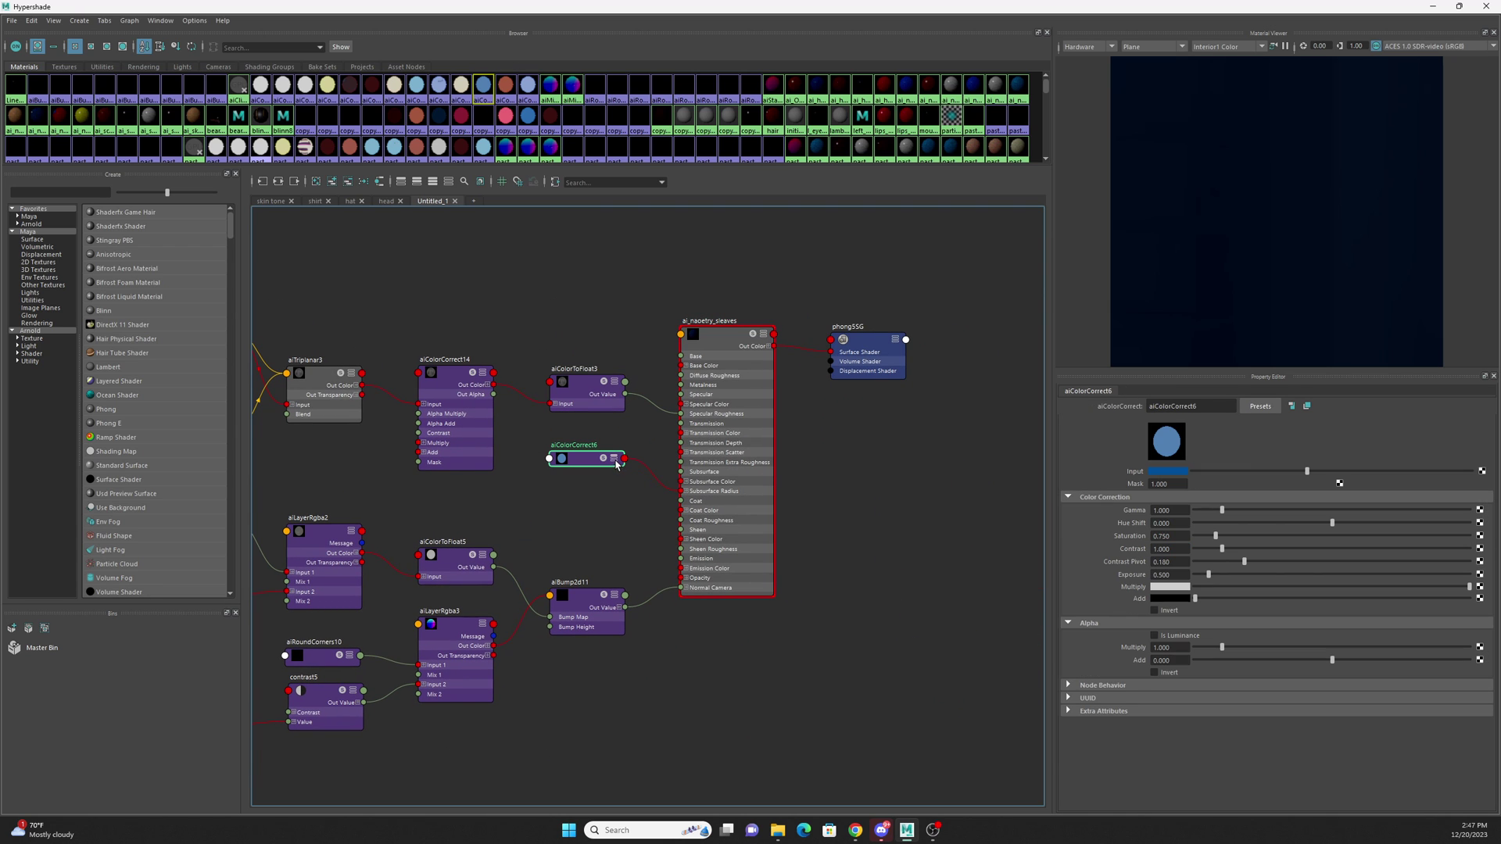
key("1")
left_click_drag(584, 464, 590, 490)
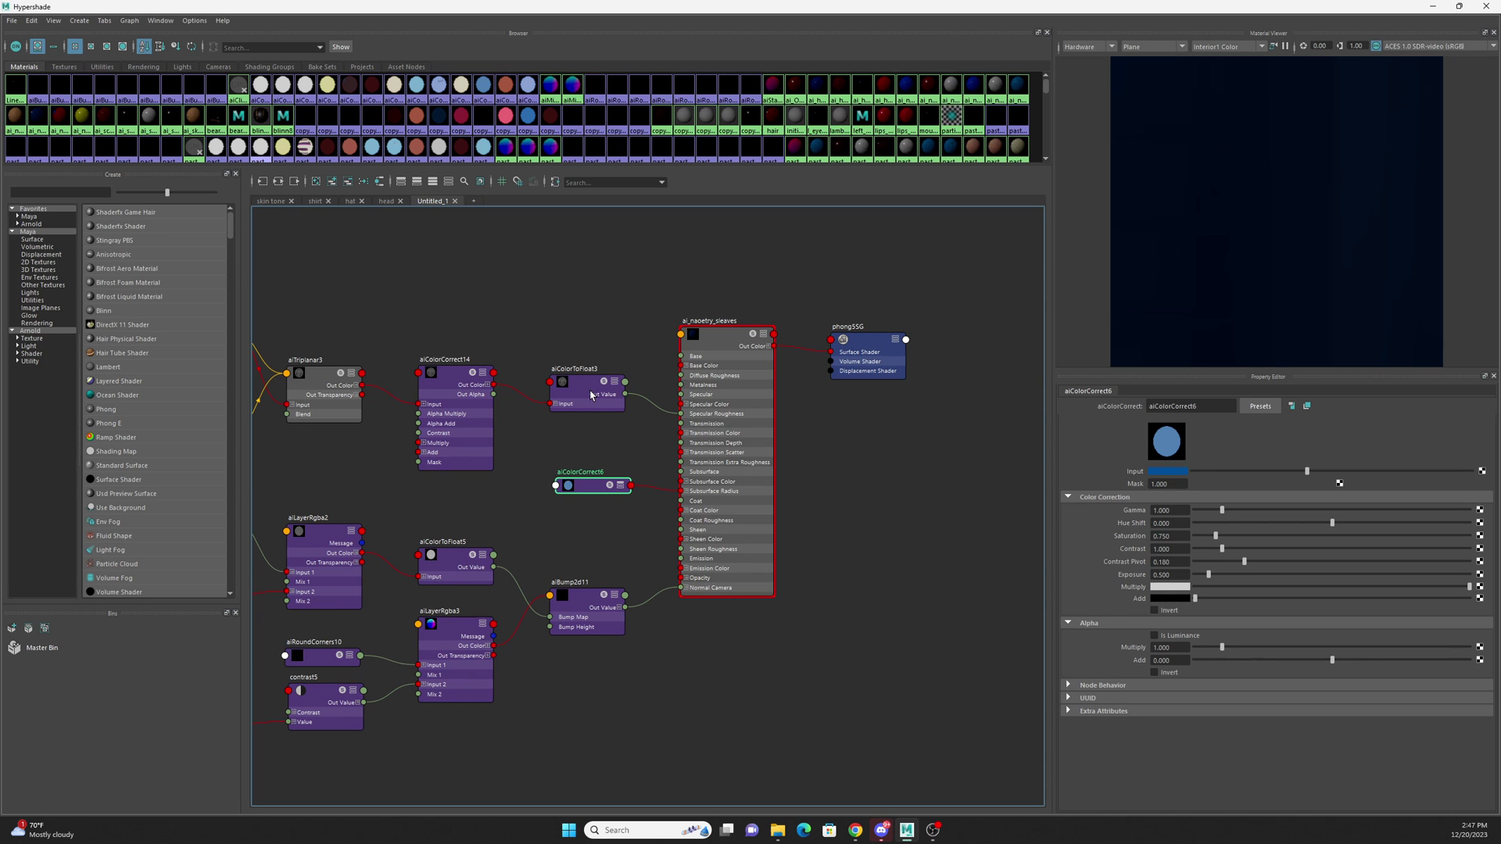
left_click_drag(589, 387, 591, 403)
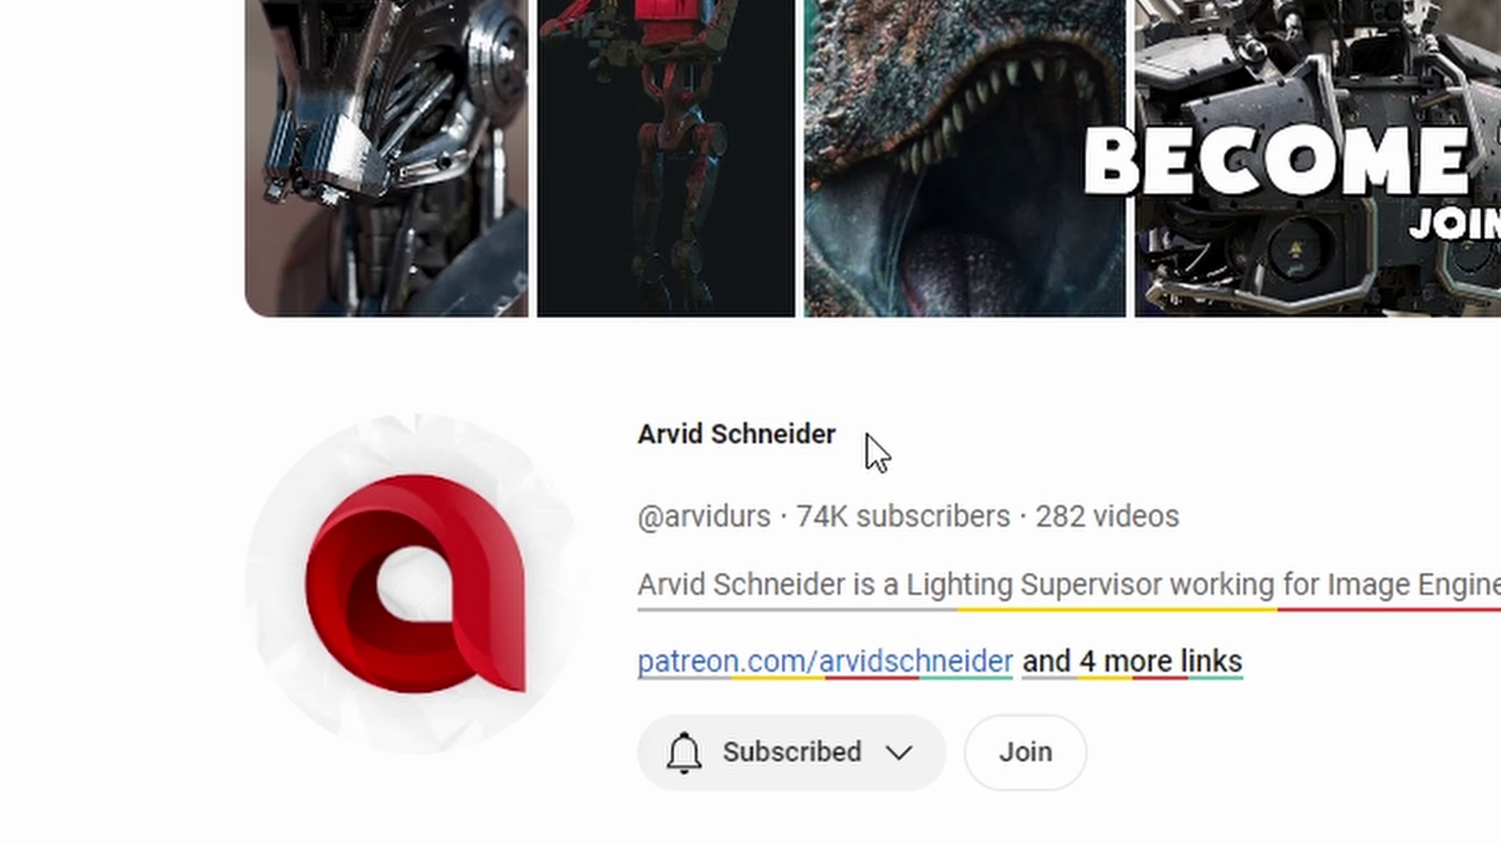
Highlight the YouTube channel's name and look through its "lego" search results for shading and rendering tutorials
left_click_drag(834, 435, 641, 429)
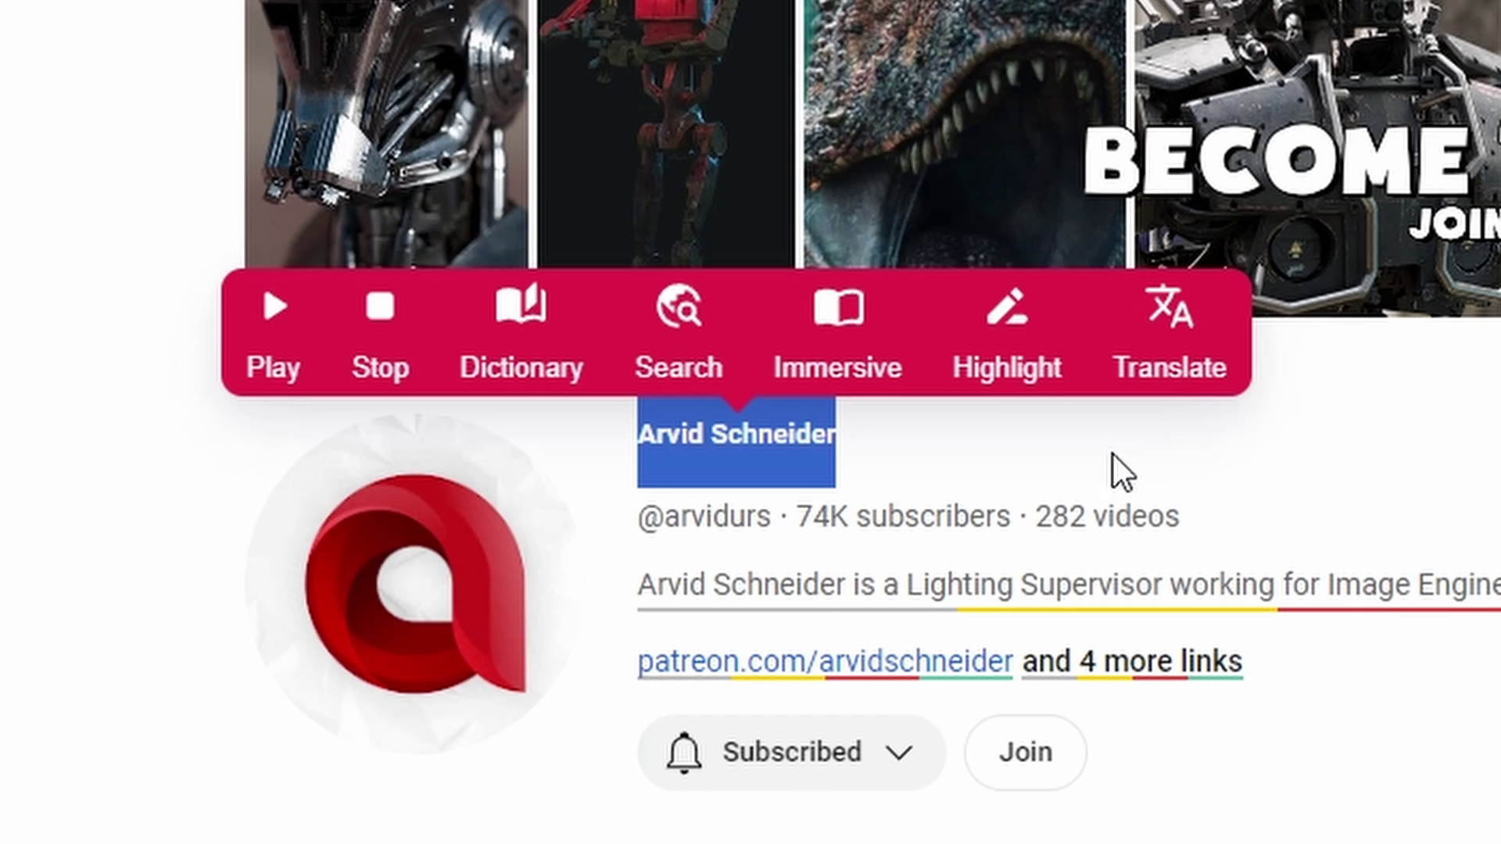
left_click(871, 426)
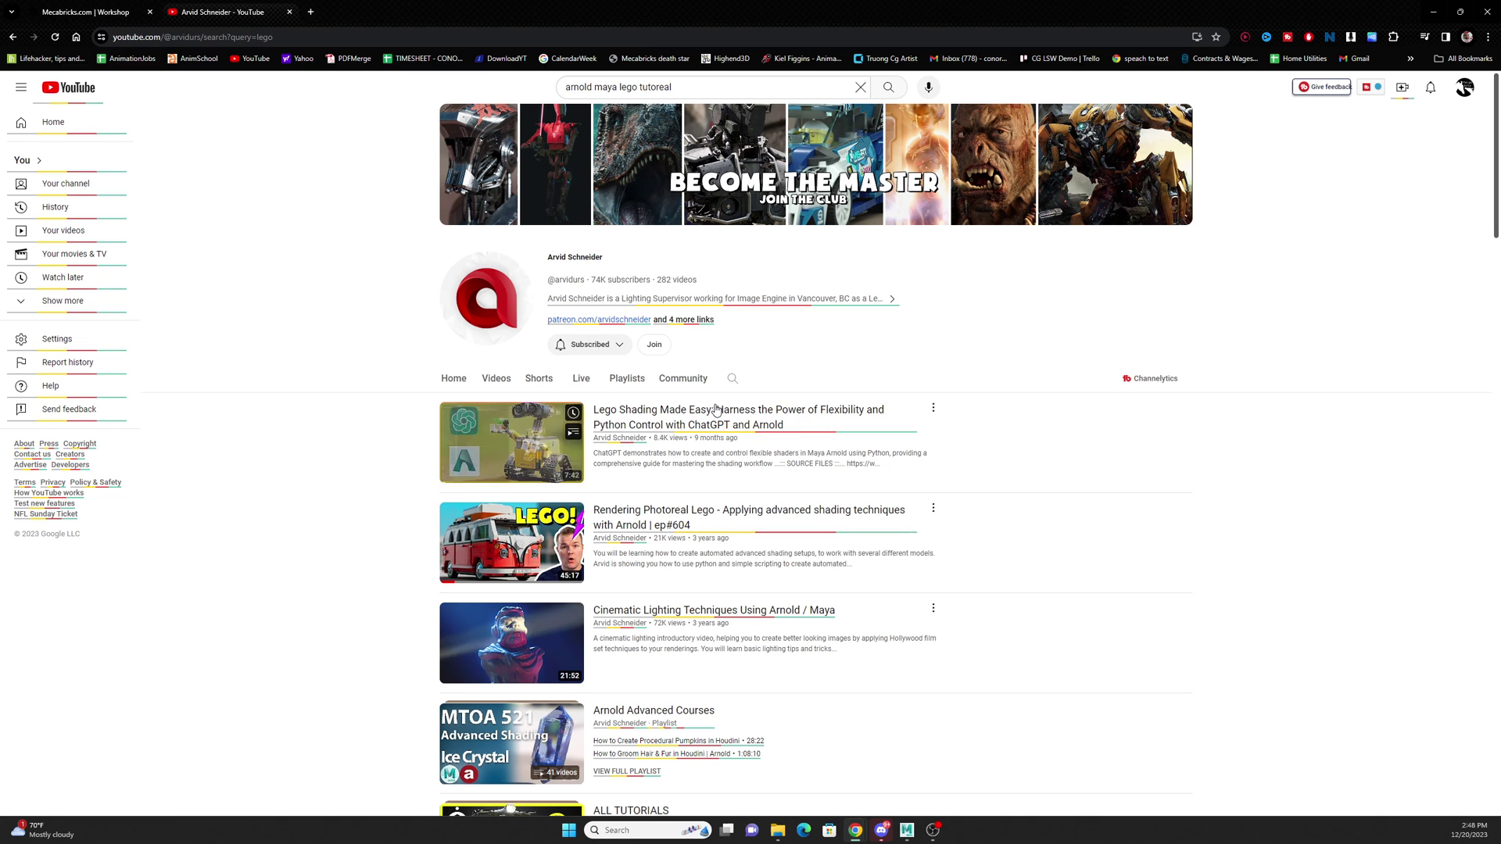
scroll(438, 426, "down", 1)
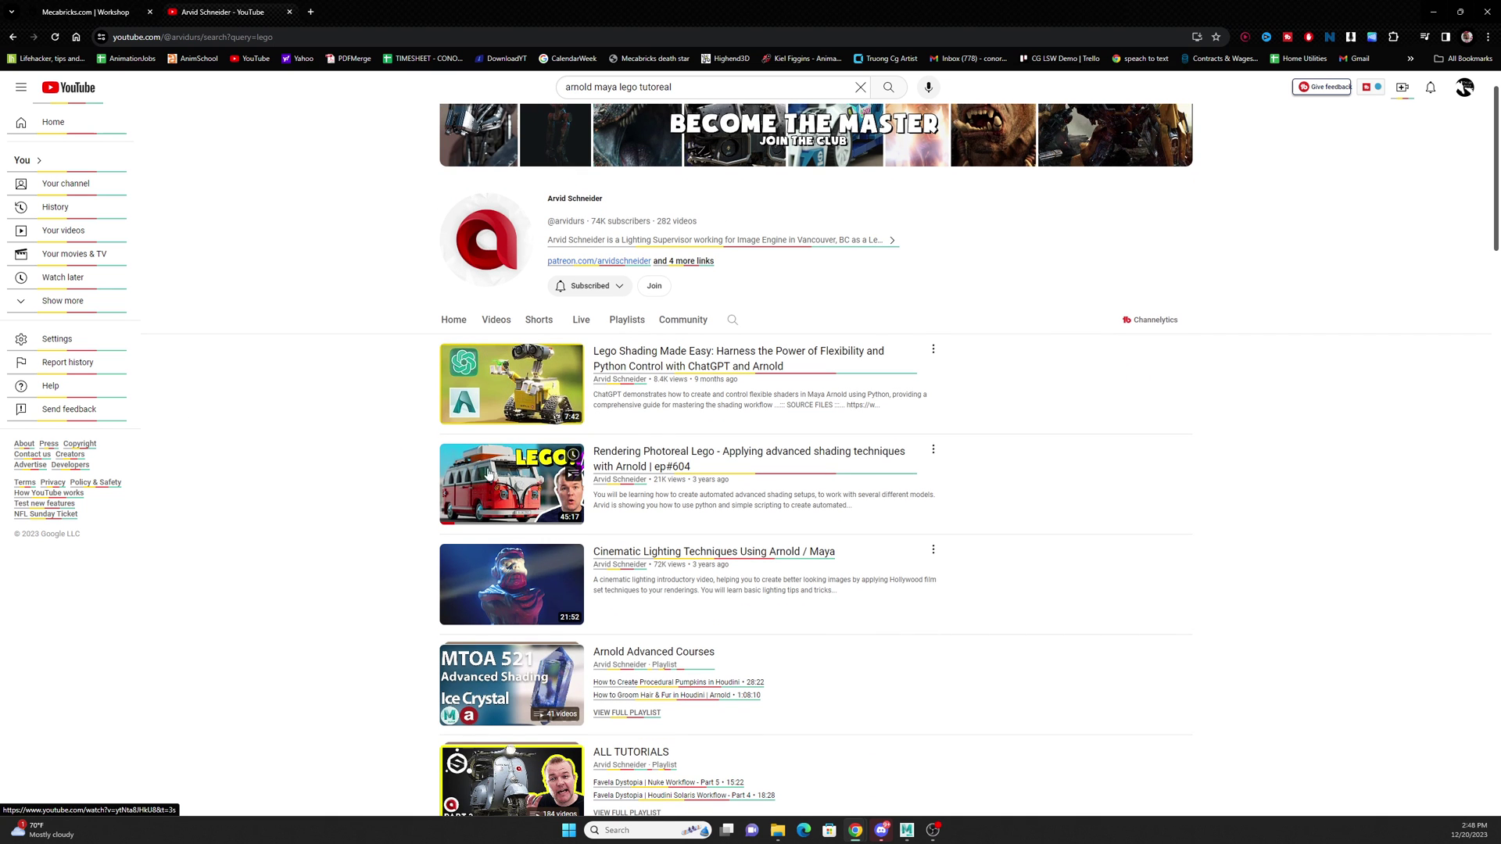
scroll(368, 446, "down", 1)
scroll(368, 453, "down", 6)
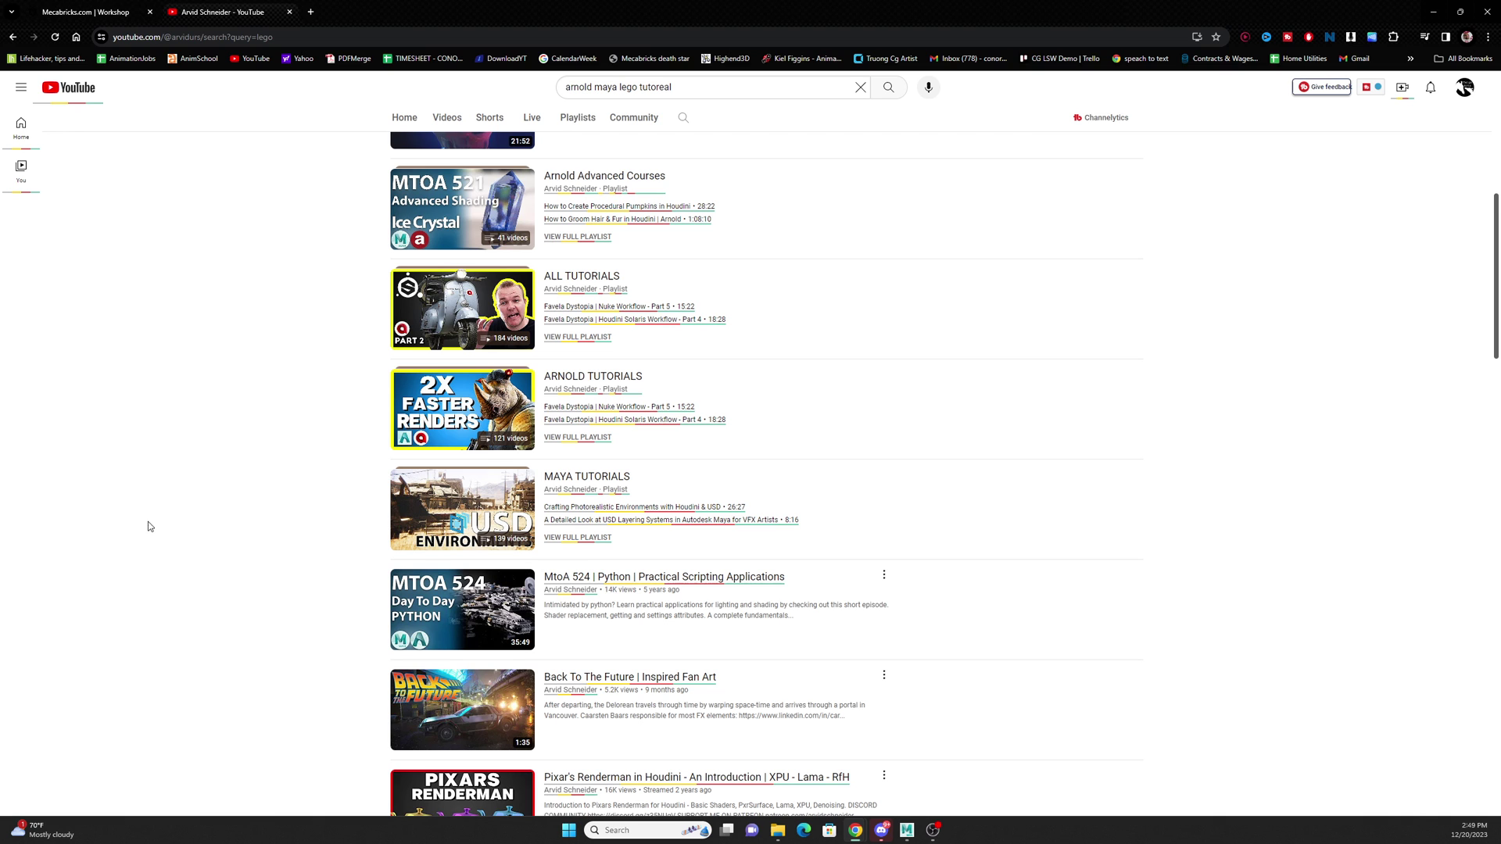
scroll(148, 526, "up", 7)
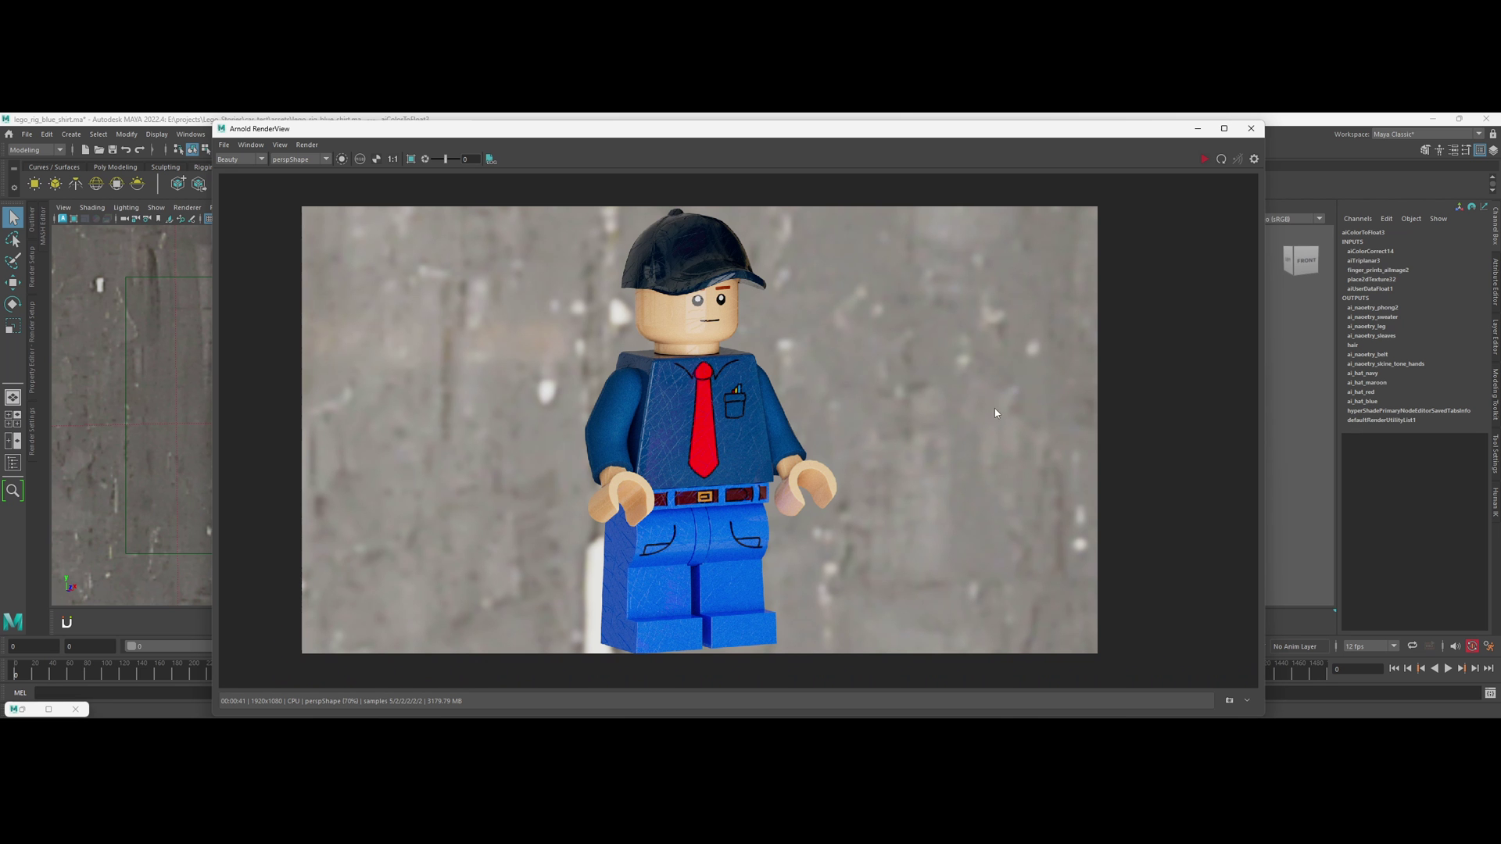